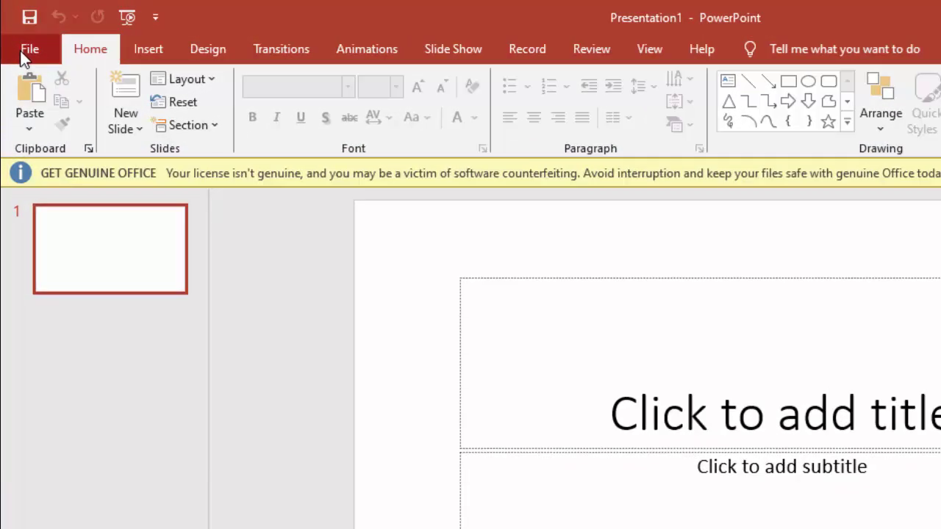
# Step: Reach PowerPoint Options from the File backstage via More..
pyautogui.click(29, 48)
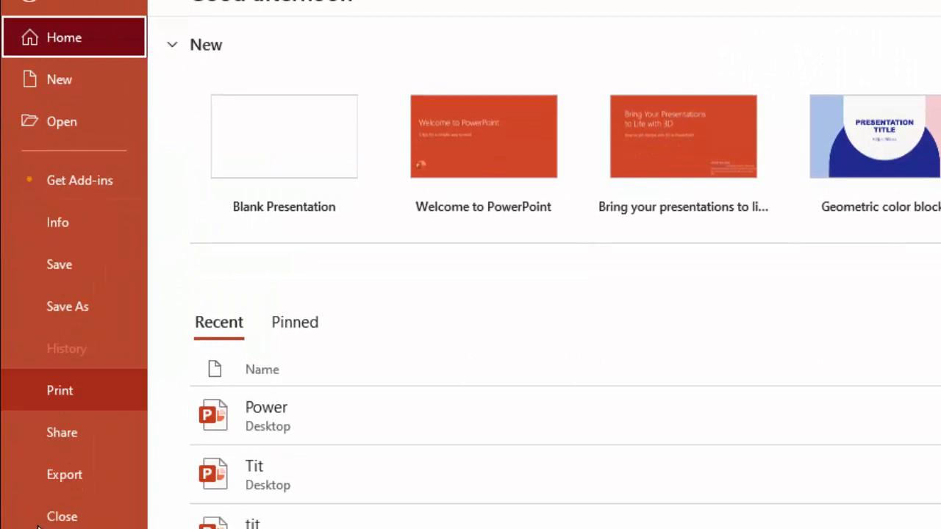
pyautogui.click(44, 453)
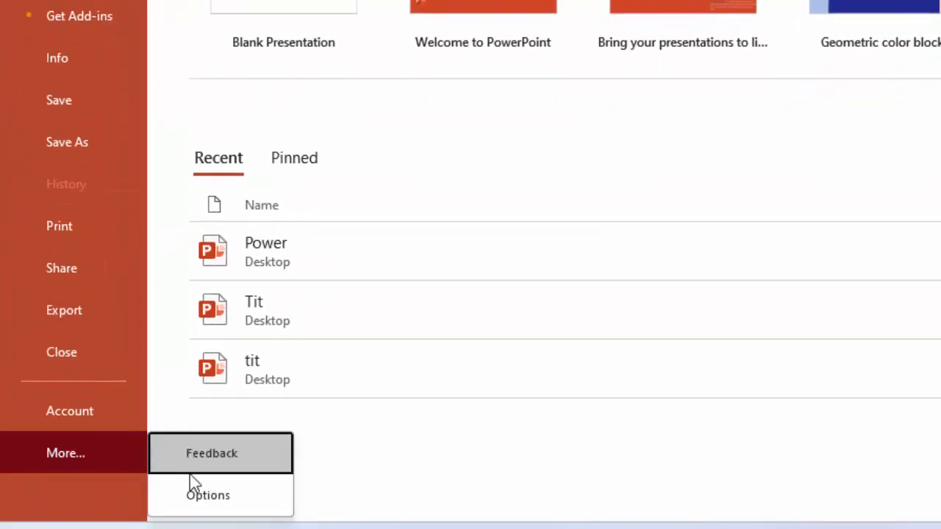
pyautogui.click(207, 496)
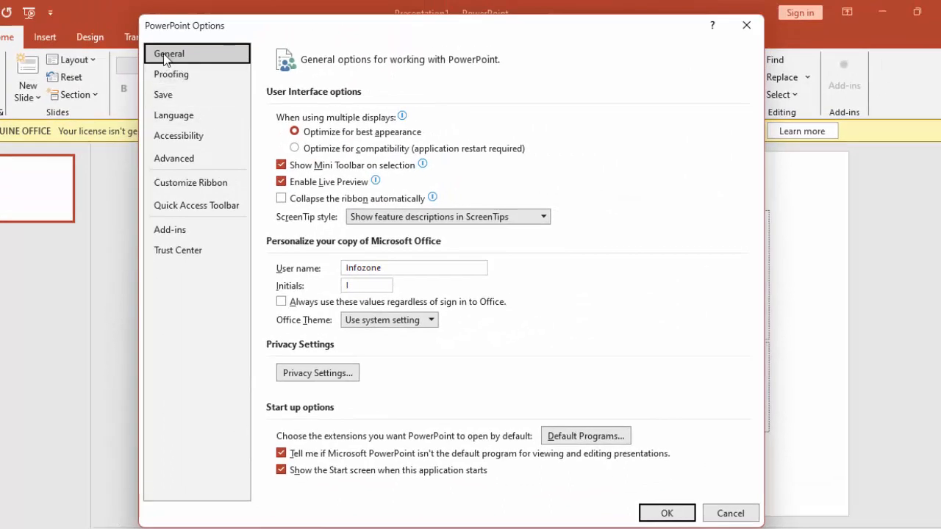
# Step: Confirm Optional connected experiences is ticked in Privacy Settings, then close both dialogs
pyautogui.click(322, 372)
pyautogui.scroll(-3, 429, 357)
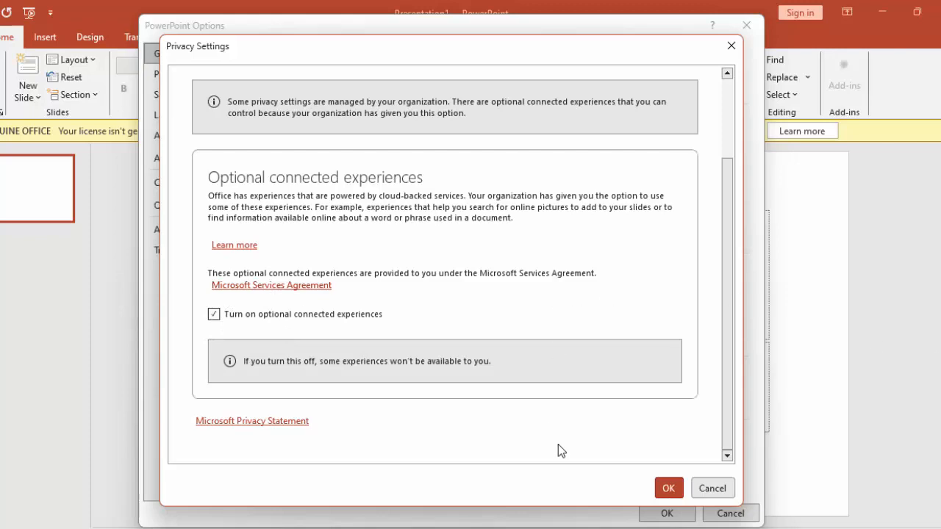
pyautogui.click(710, 489)
pyautogui.click(730, 513)
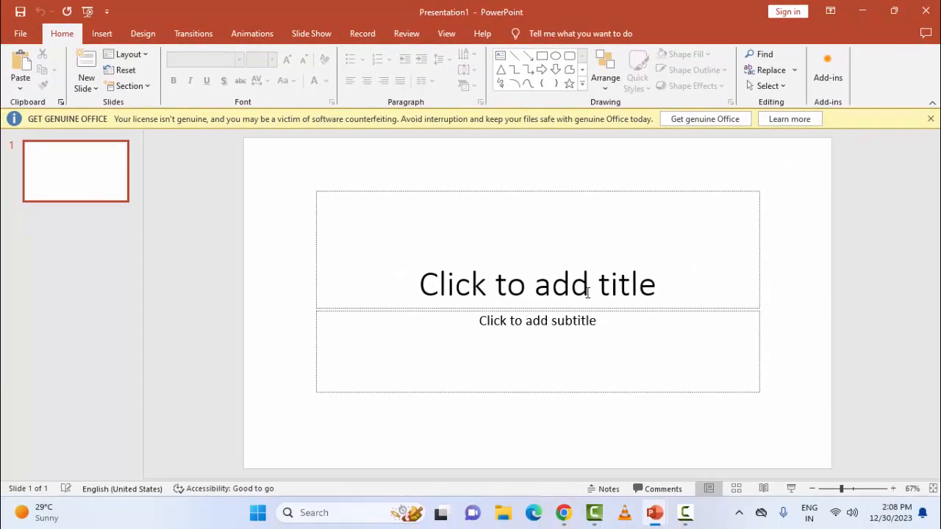
# Step: Minimise PowerPoint to the desktop and bring up the Start menu
pyautogui.click(862, 11)
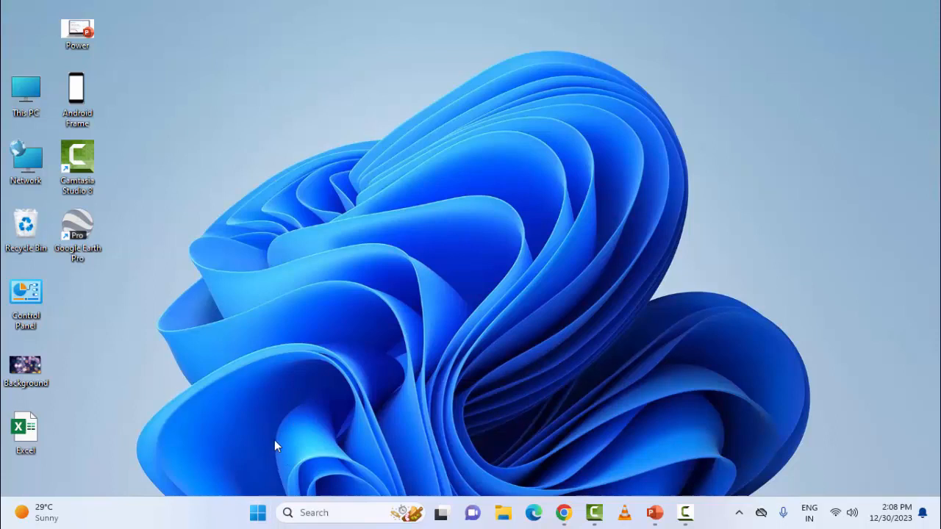
pyautogui.press('super')
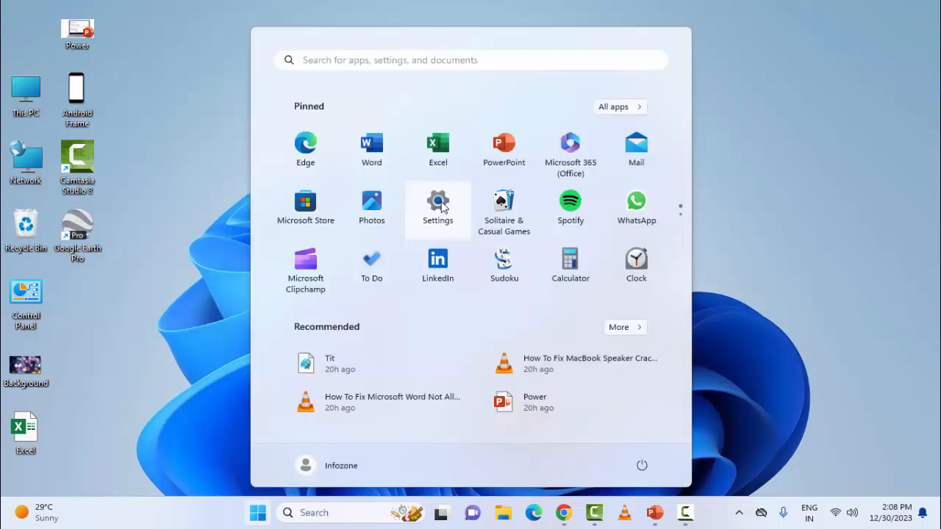
# Step: In Settings > Apps > Installed apps, search 'office' and show more options for Microsoft 365 (Office)
pyautogui.click(438, 208)
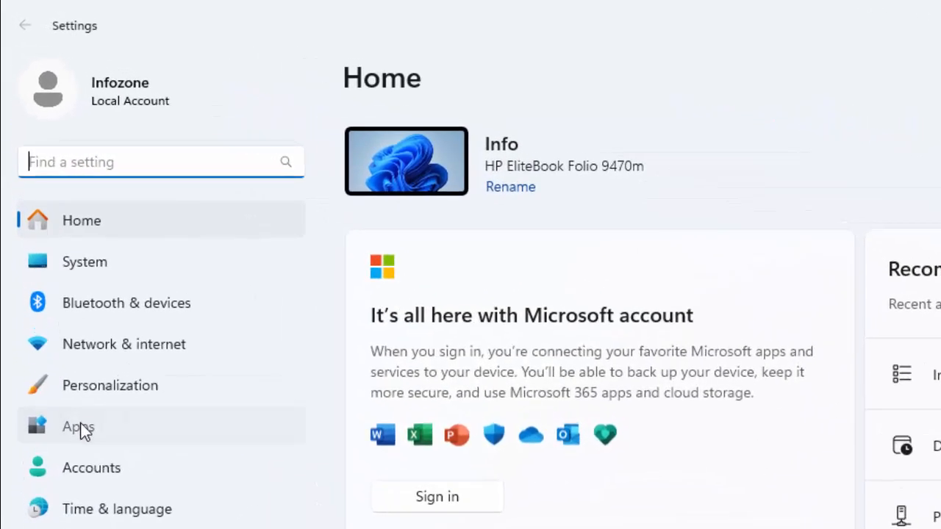
pyautogui.click(83, 430)
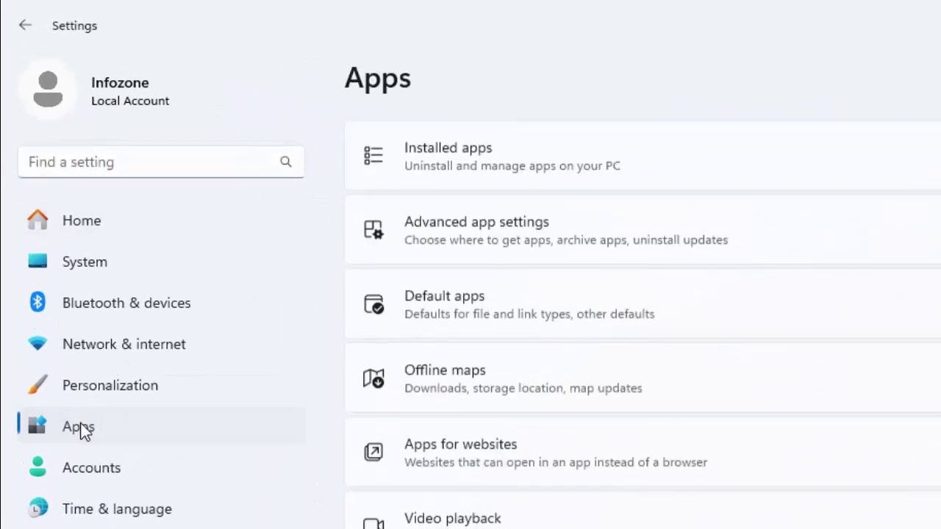
pyautogui.click(488, 151)
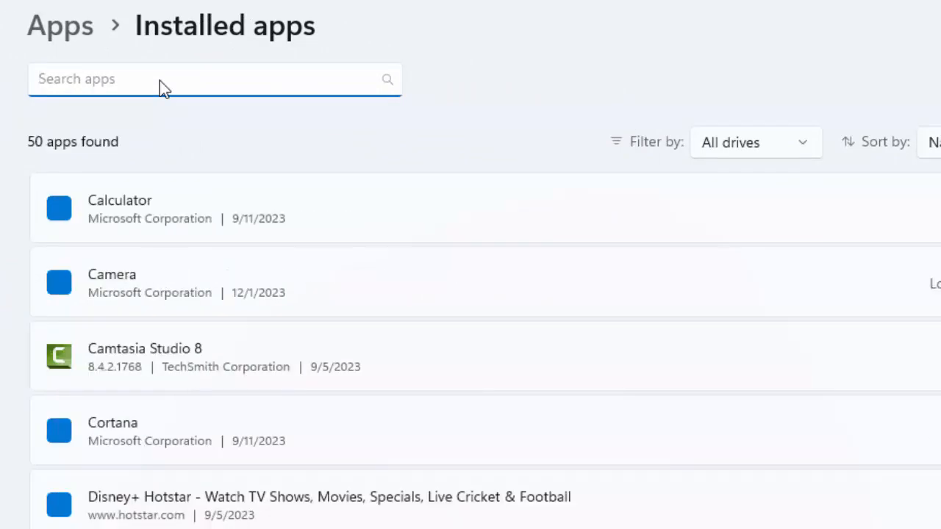
pyautogui.click(160, 80)
pyautogui.write('office')
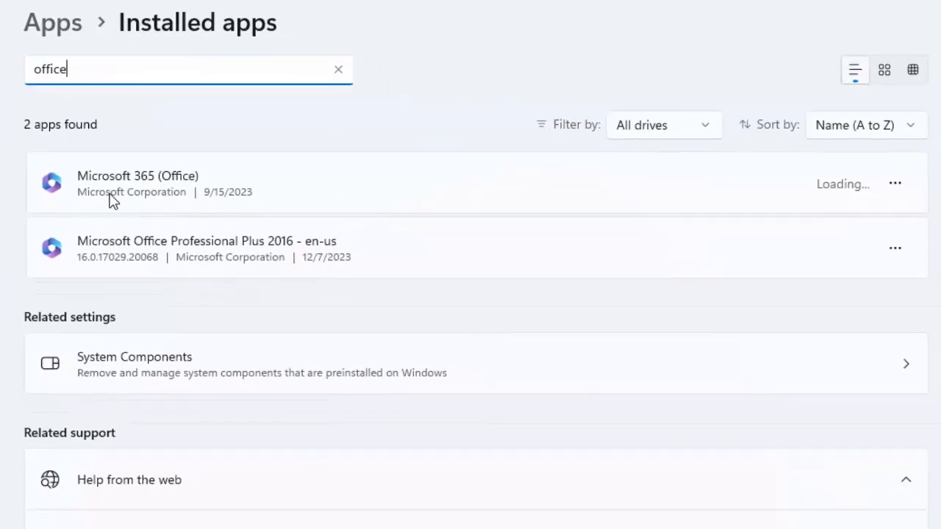
pyautogui.click(896, 184)
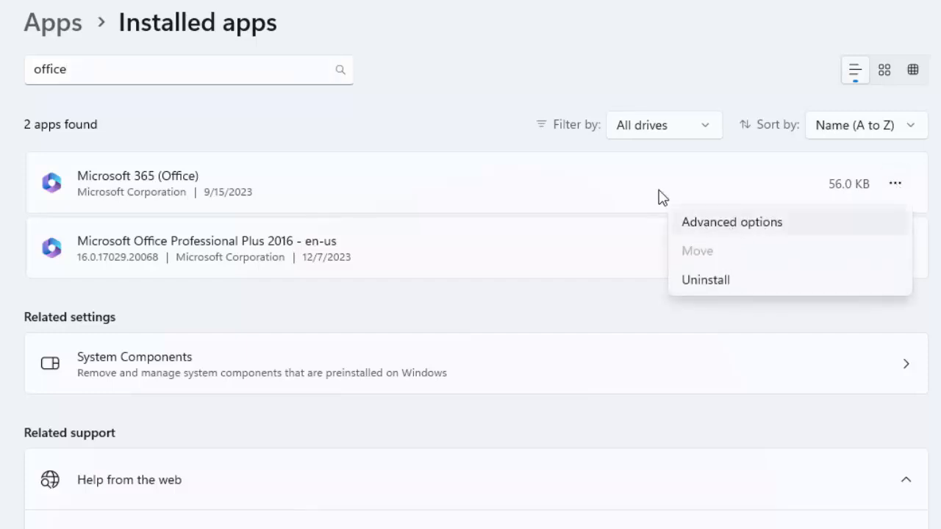
# Step: In Microsoft 365 (Office) Advanced options, start a Reset and dismiss its confirmation flyout
pyautogui.click(706, 222)
pyautogui.scroll(-5, 481, 272)
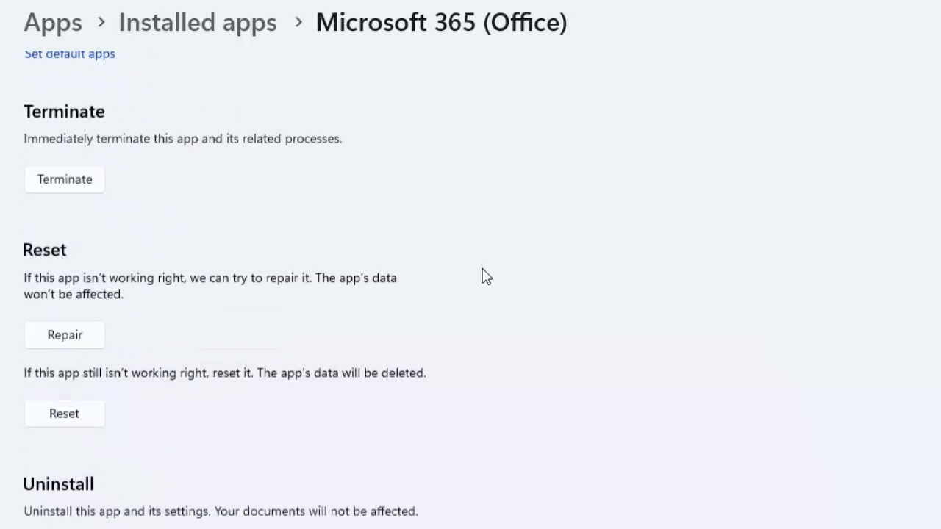
pyautogui.scroll(-3, 486, 276)
pyautogui.scroll(4, 486, 276)
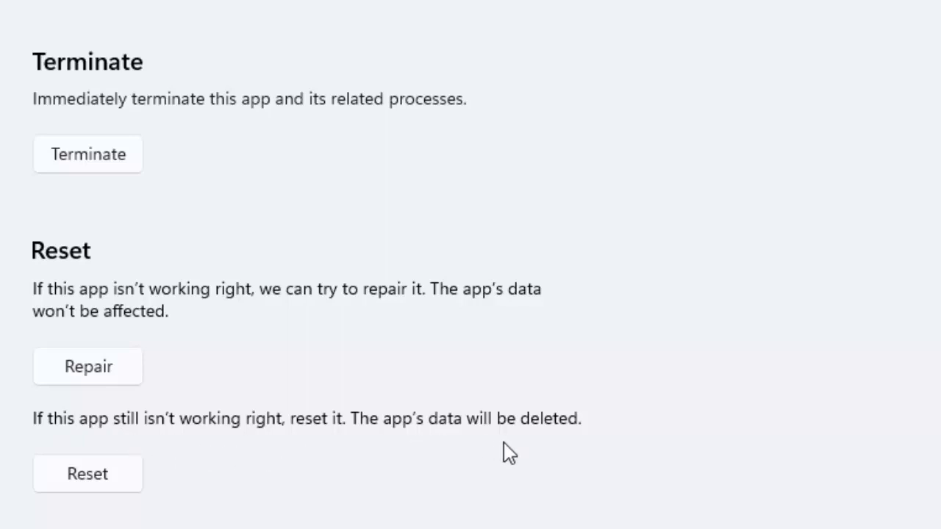
pyautogui.click(121, 485)
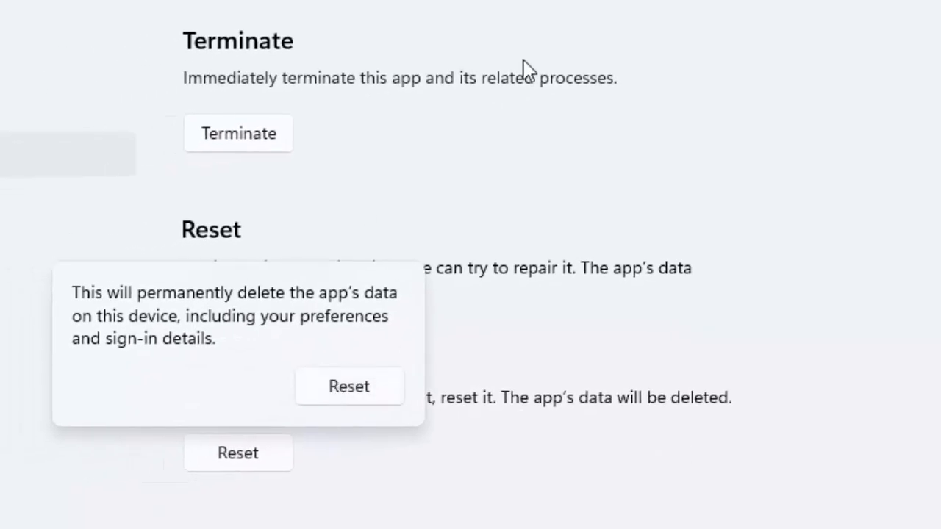
pyautogui.click(552, 153)
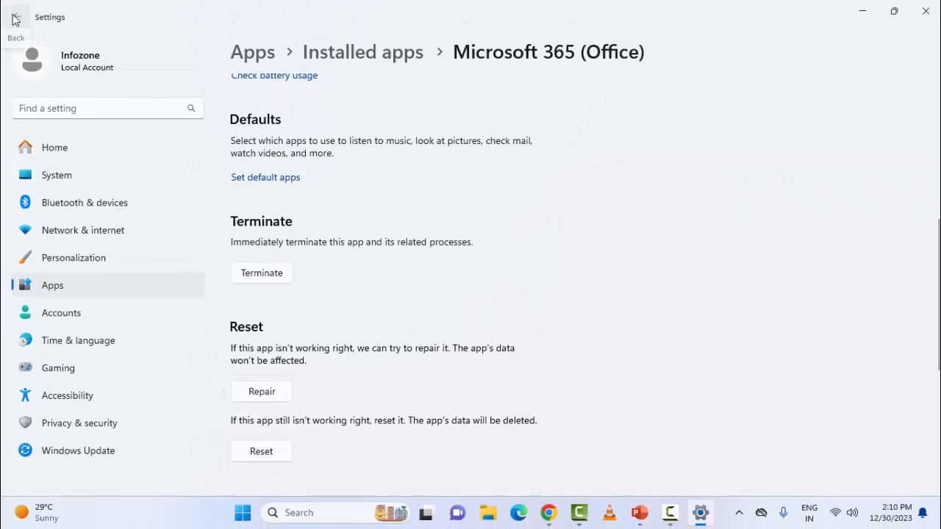
# Step: Back in Installed apps filtered to 'office', show options for Microsoft Office Professional Plus 2016
pyautogui.click(15, 18)
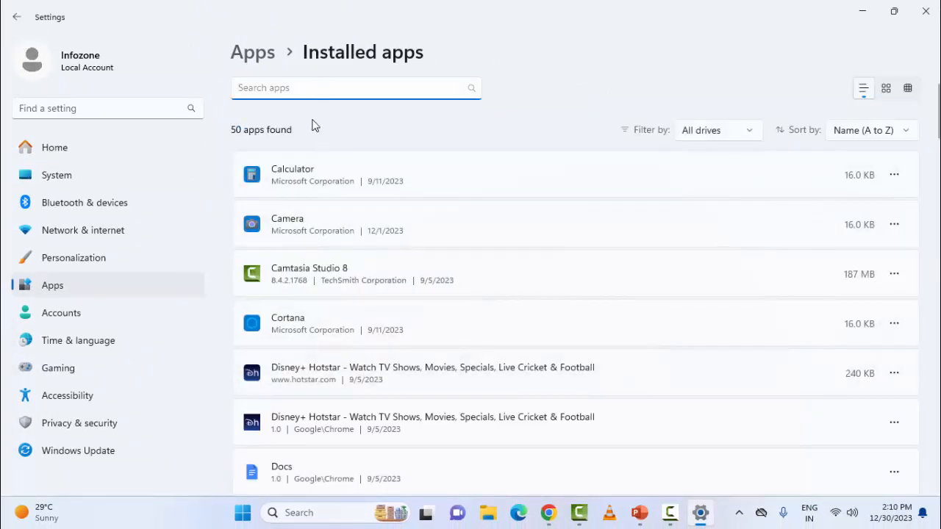
pyautogui.click(314, 89)
pyautogui.write('o')
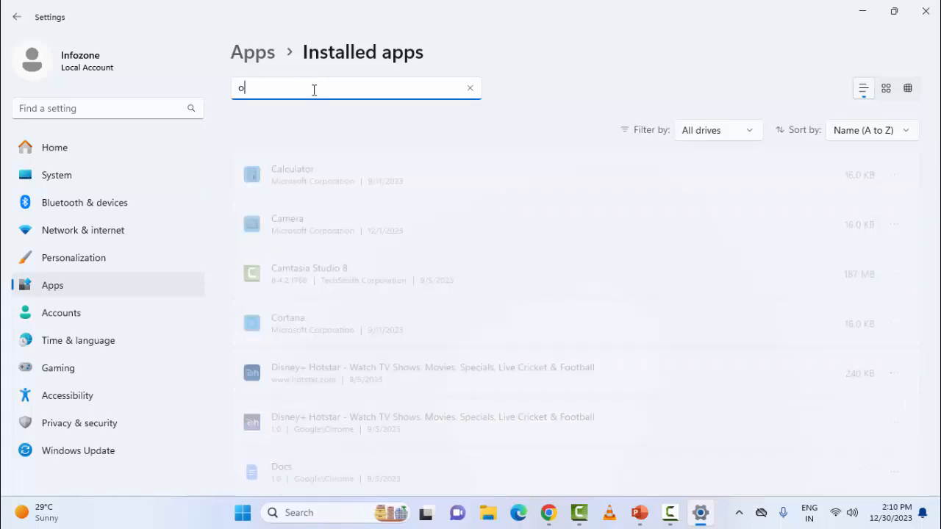
pyautogui.write('ffice')
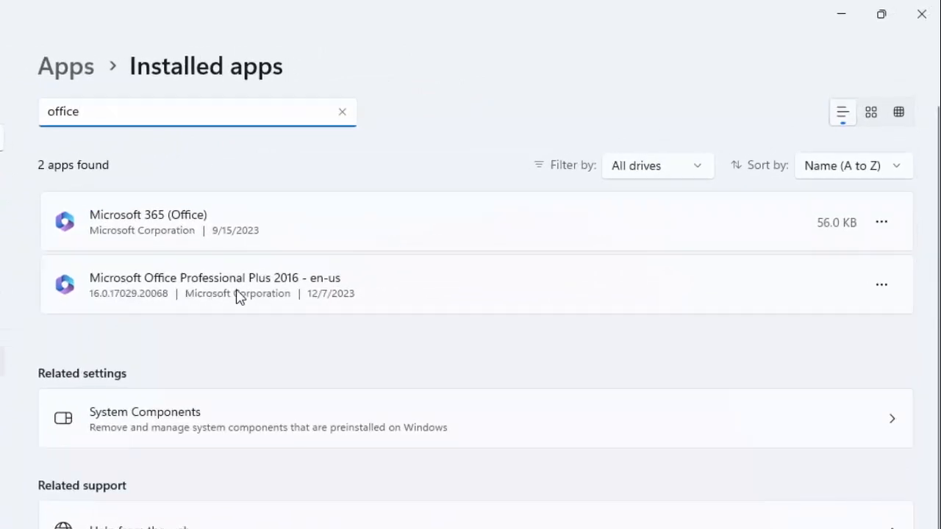
pyautogui.click(881, 284)
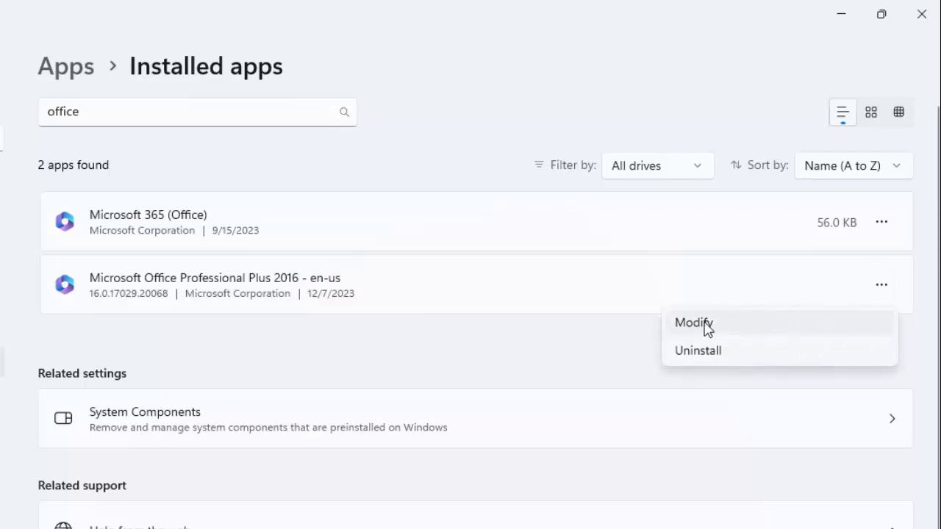
# Step: Modify the Office 2016 installation, settle on Quick Repair over Online Repair, and close the repair dialog
pyautogui.click(706, 321)
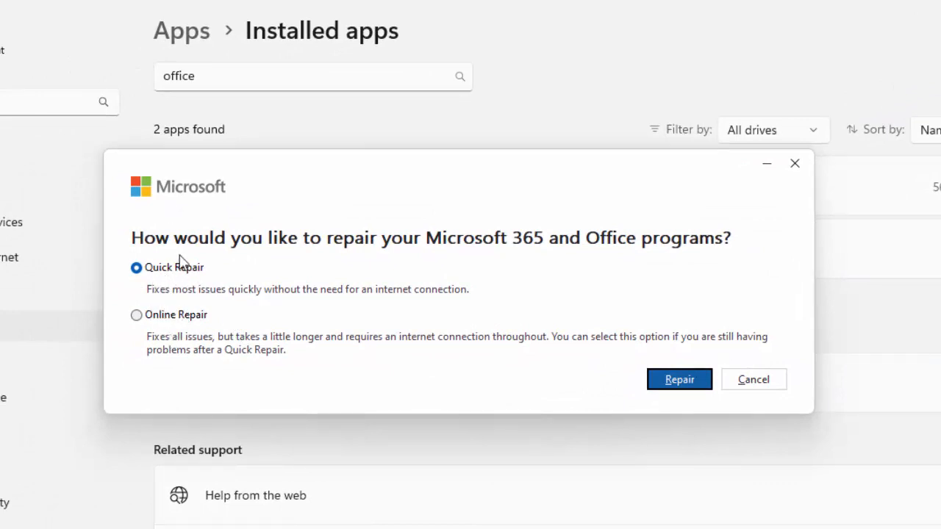
pyautogui.click(137, 316)
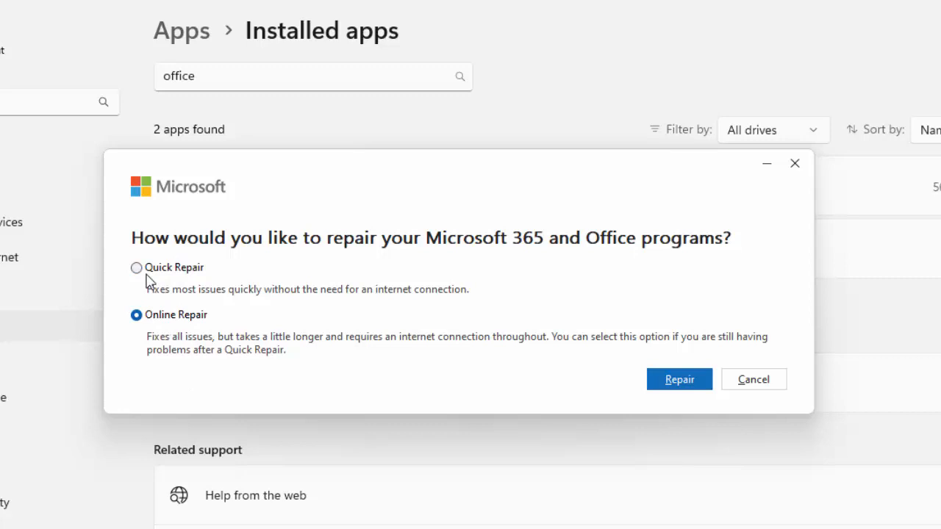
pyautogui.click(137, 268)
pyautogui.click(753, 379)
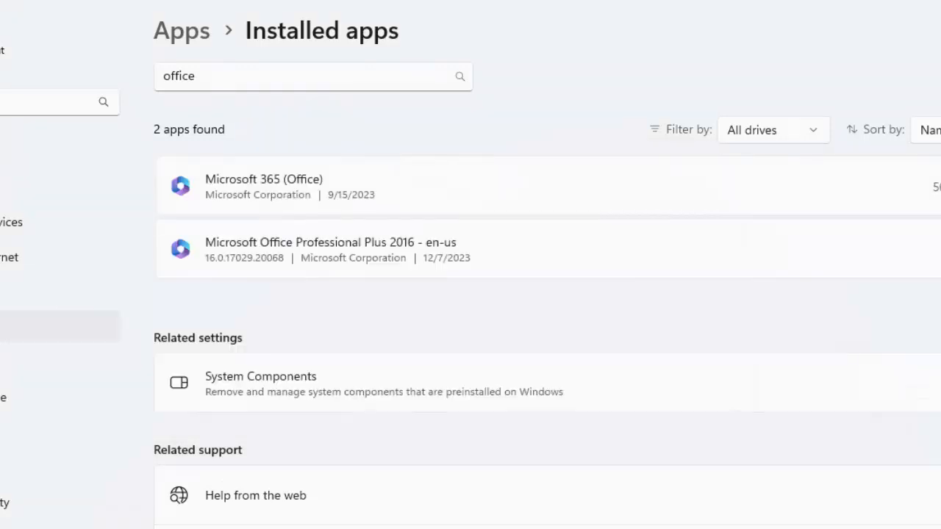